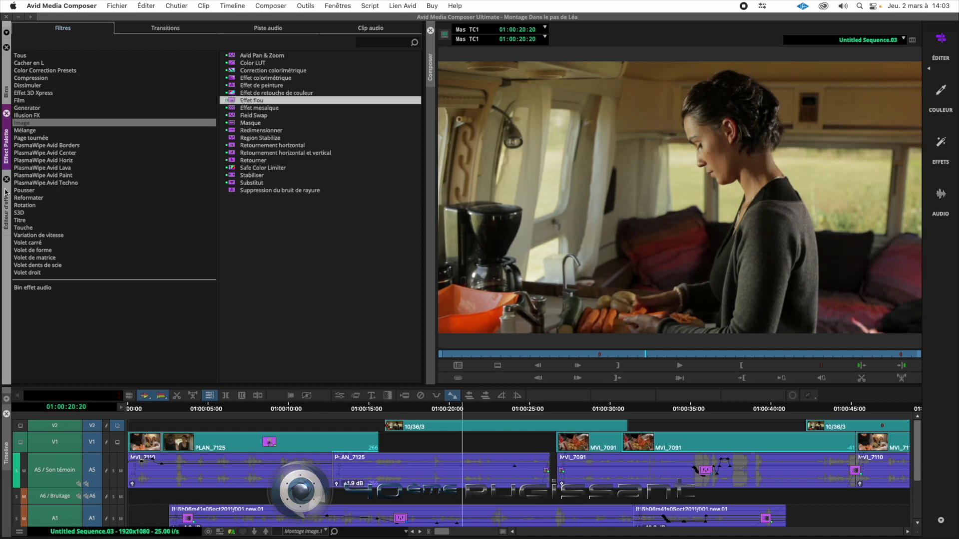
Apply the "Image dans l'image" effect from the Mélange category to clip 10/36/3 on track V2.
left_click(44, 131)
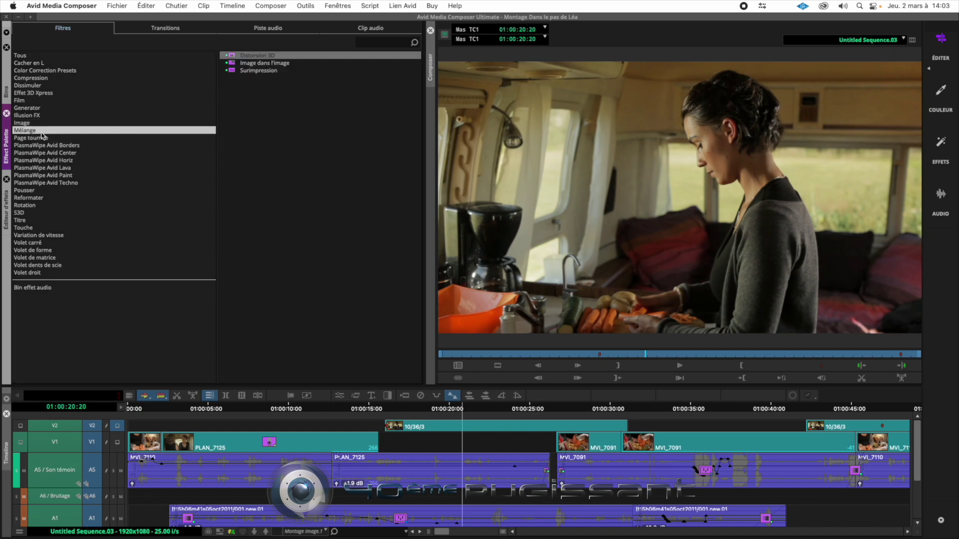
left_click(279, 65)
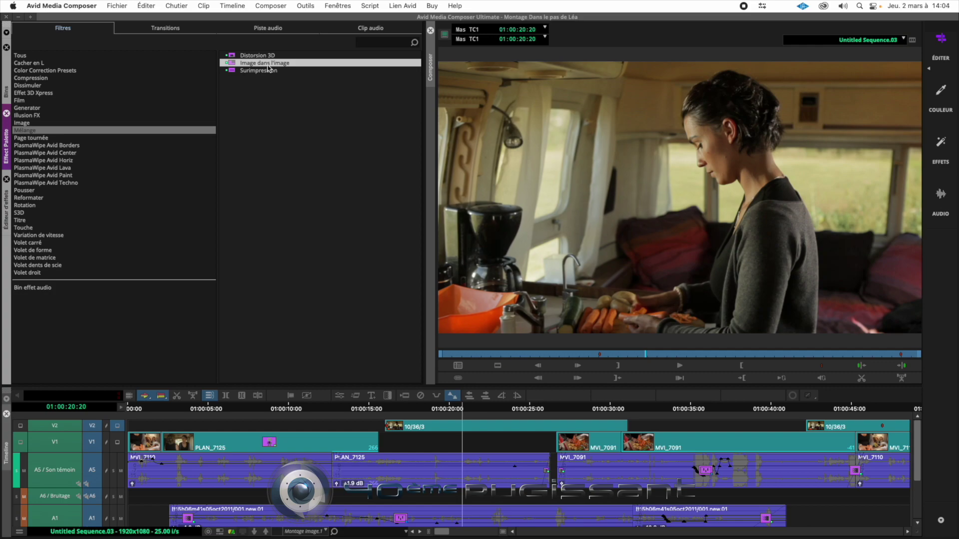
left_click(239, 64)
left_click_drag(238, 64, 482, 428)
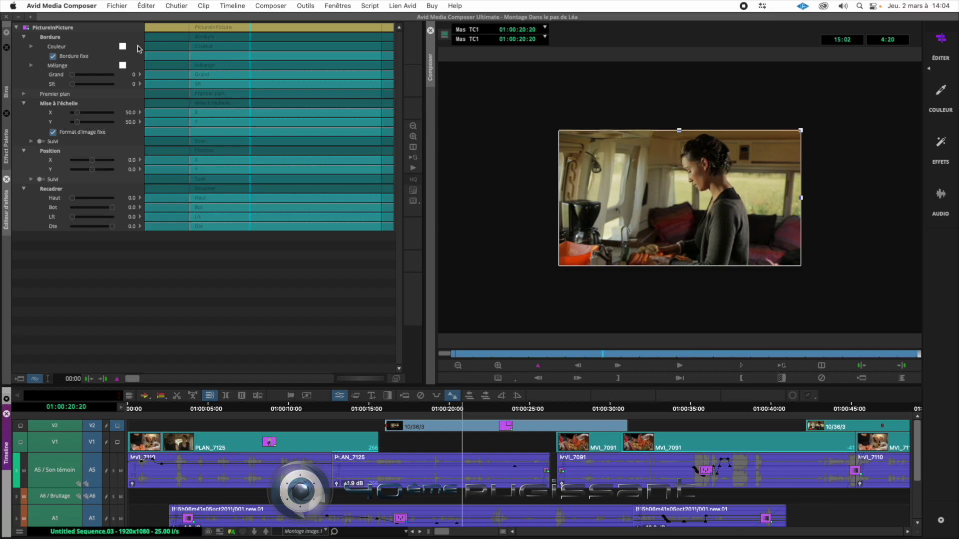
Set the picture-in-picture effect's X and Y scale to 100.
left_click(78, 118)
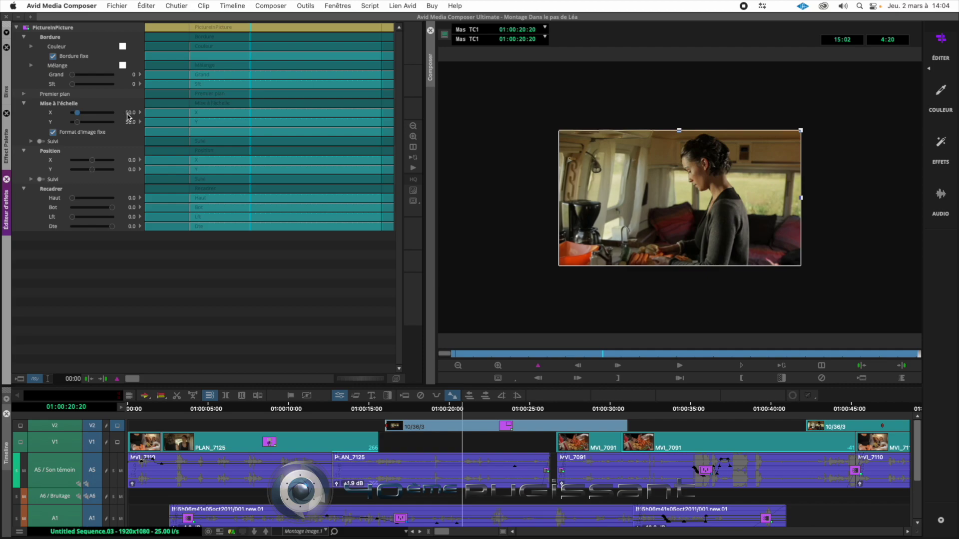
type("1")
key("Return")
type("100")
key("Return")
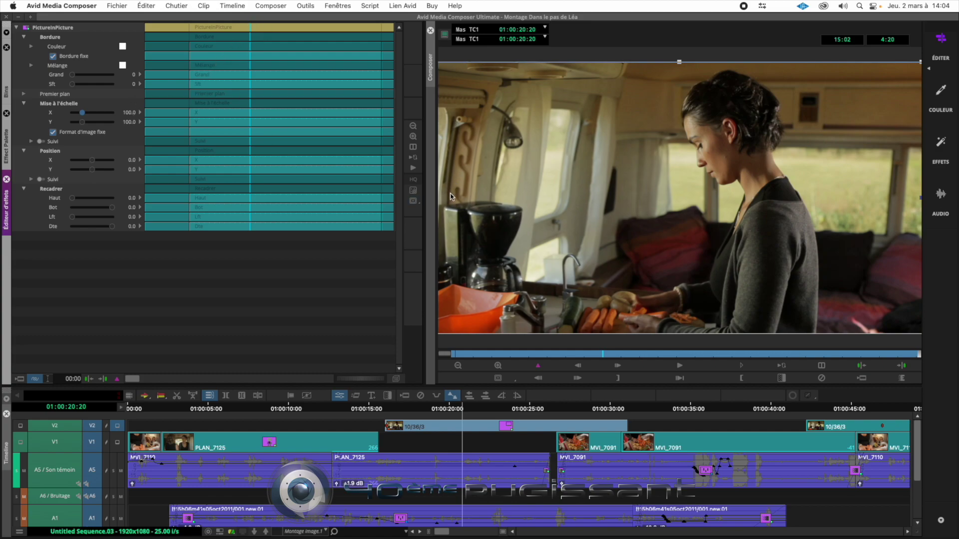
Widen the effect editor panel and scrub through the clip to review the shot.
left_click_drag(428, 224, 452, 225)
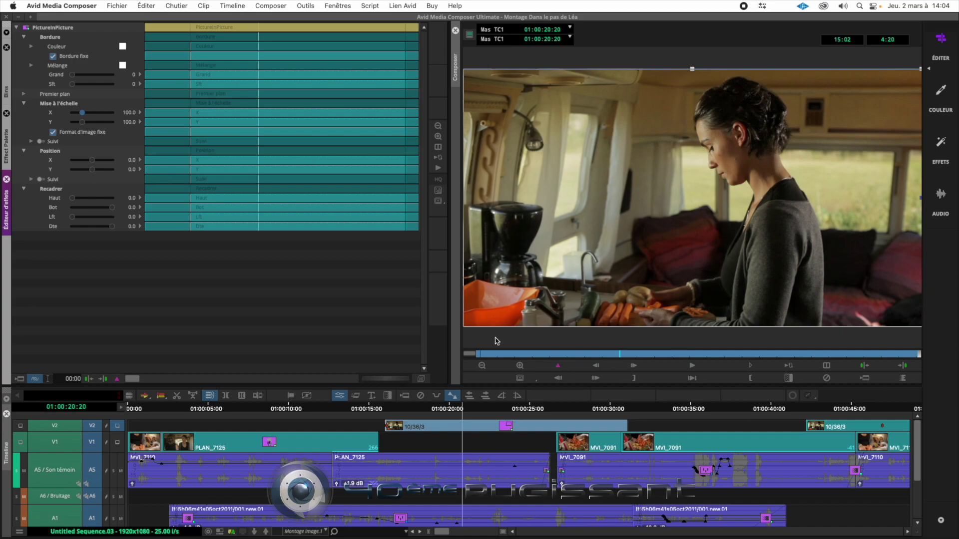
left_click_drag(529, 358, 570, 361)
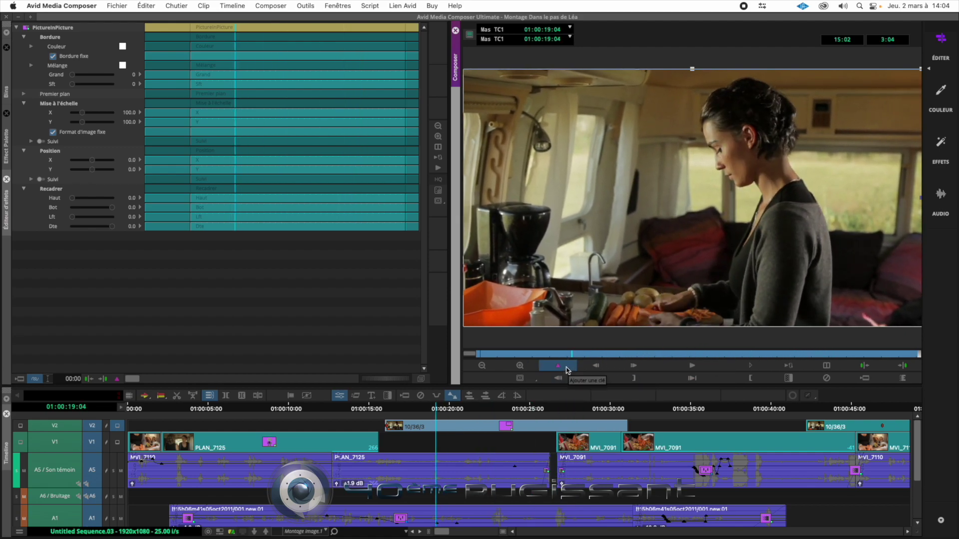
left_click_drag(607, 358, 544, 361)
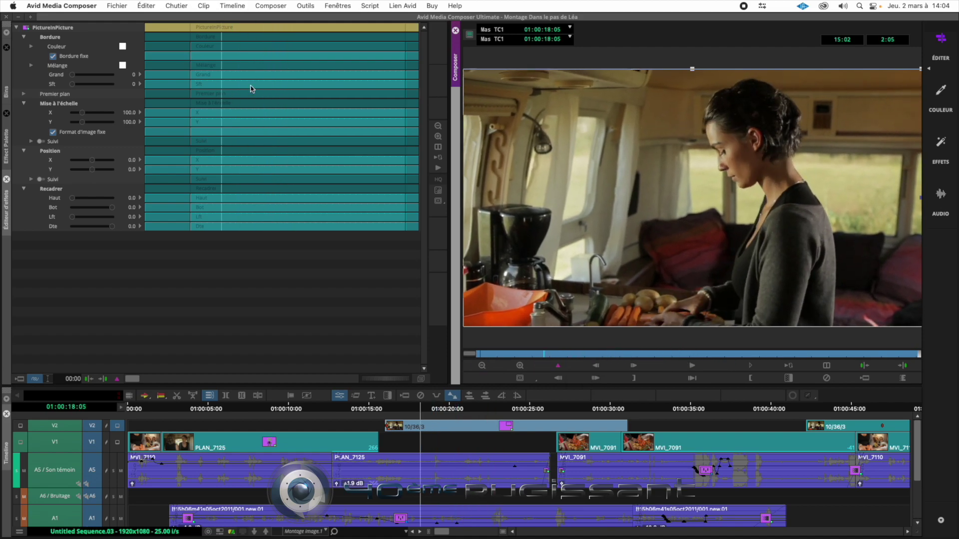
left_click_drag(225, 28, 254, 131)
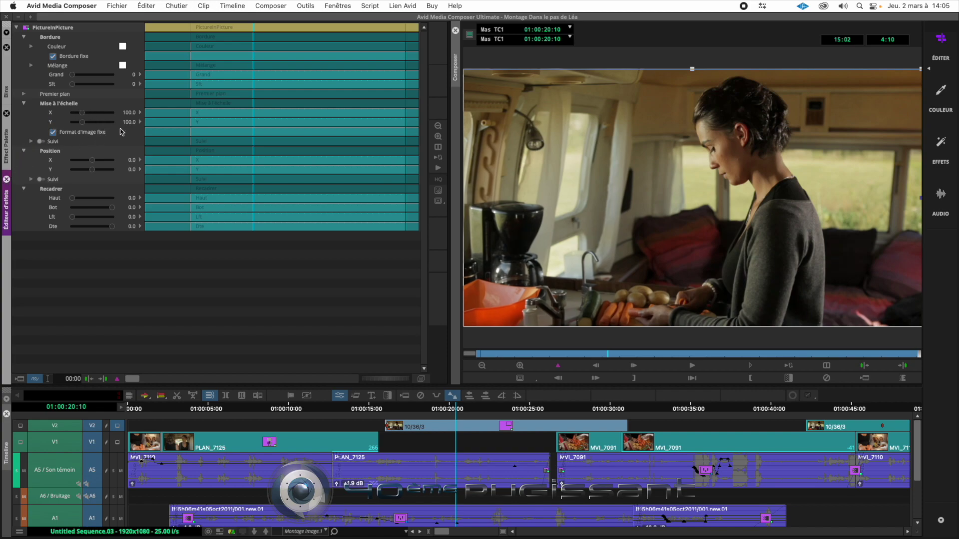
Add keyframes for the scale and position groups at the clip's first frame, 01:00:16:00.
left_click(220, 32)
left_click_drag(219, 32, 184, 29)
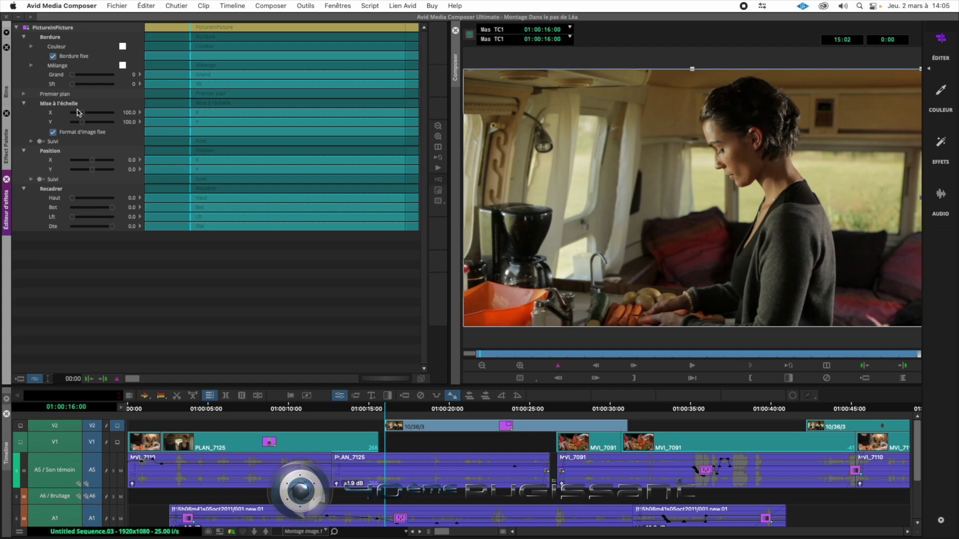
right_click(191, 106)
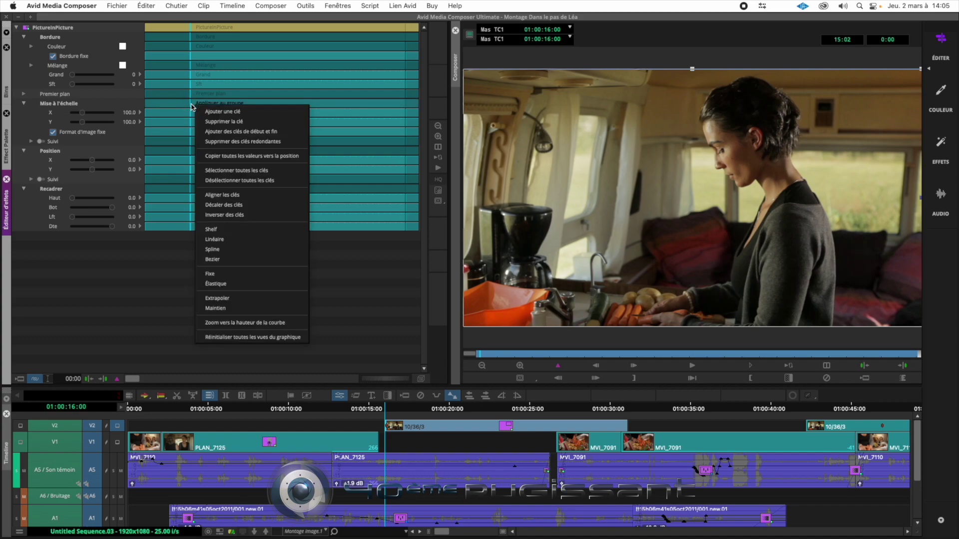
left_click(260, 113)
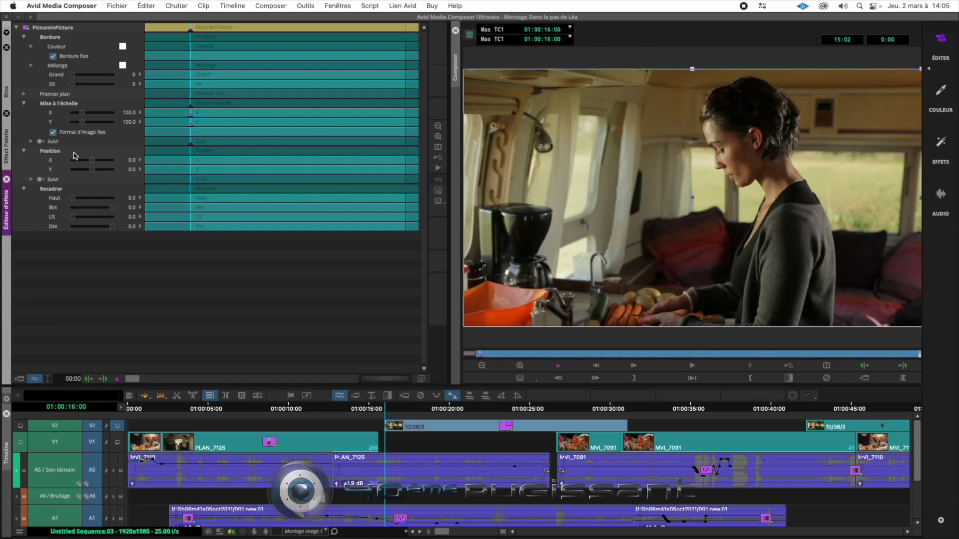
right_click(192, 155)
left_click(223, 157)
Add scale and position keyframes at 01:00:19:24.
left_click(198, 28)
left_click_drag(198, 28, 247, 46)
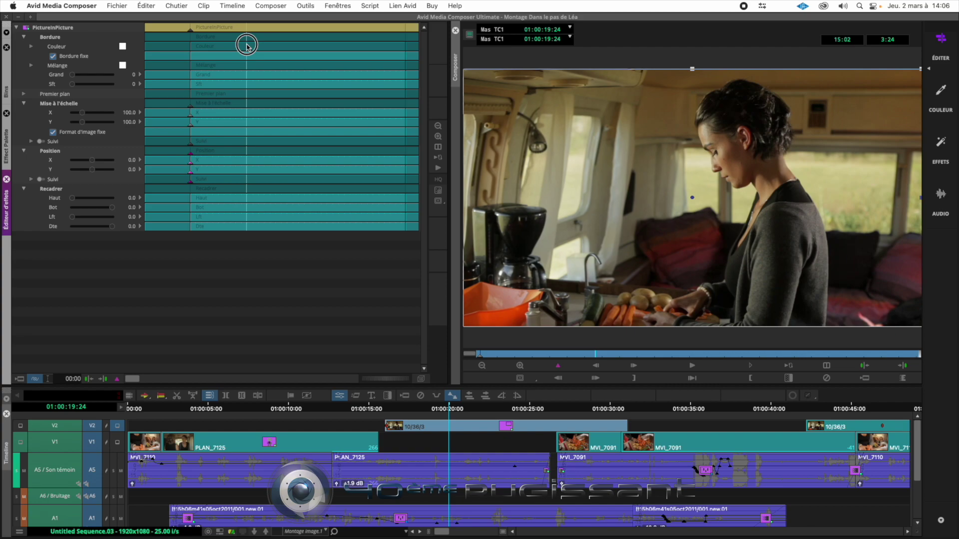
right_click(249, 106)
left_click(261, 113)
right_click(246, 156)
left_click(260, 159)
Add scale and position keyframes at 01:00:23:09, where the woman looks towards the camera.
left_click(224, 31)
left_click_drag(224, 31, 295, 39)
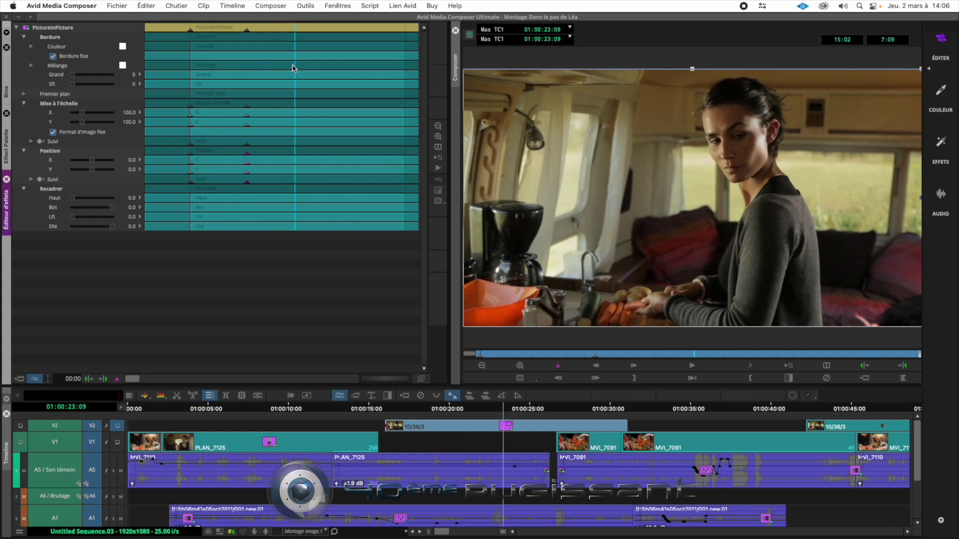
right_click(299, 112)
left_click(311, 116)
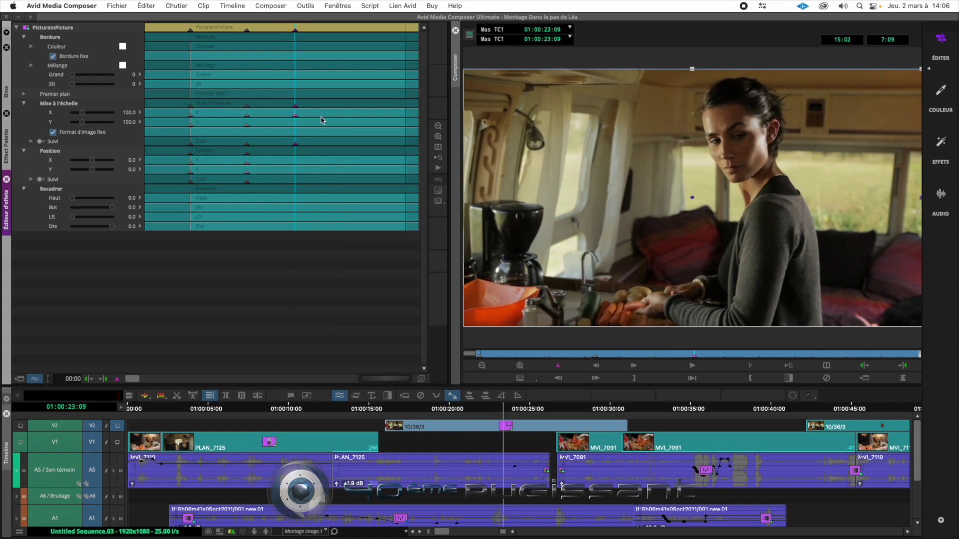
right_click(300, 156)
left_click(319, 162)
At the last keyframe, enlarge the image to about 208.8 and reposition it to about X -100.1, Y 425.6, framing the woman's face.
left_click(482, 366)
left_click(482, 366)
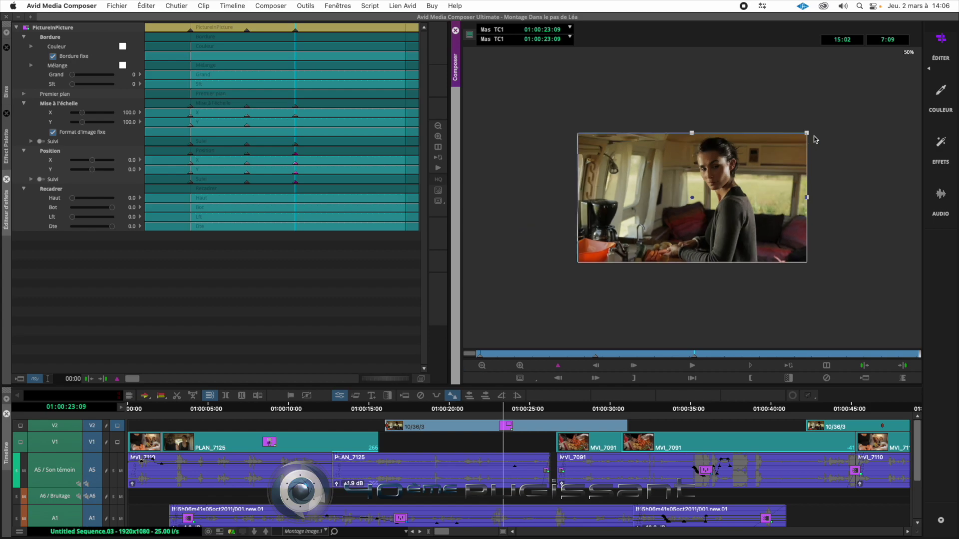
left_click_drag(806, 133, 921, 64)
left_click_drag(768, 152, 746, 185)
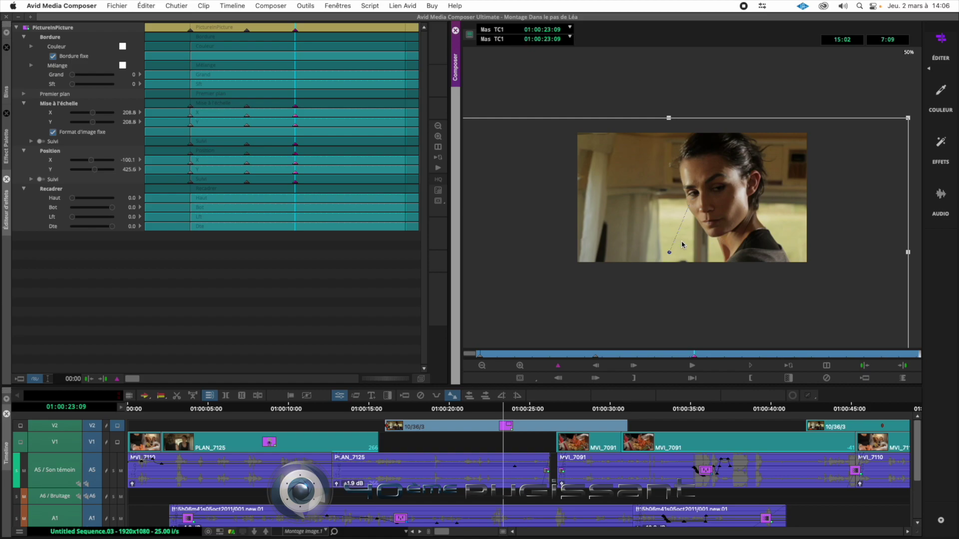
left_click(710, 230)
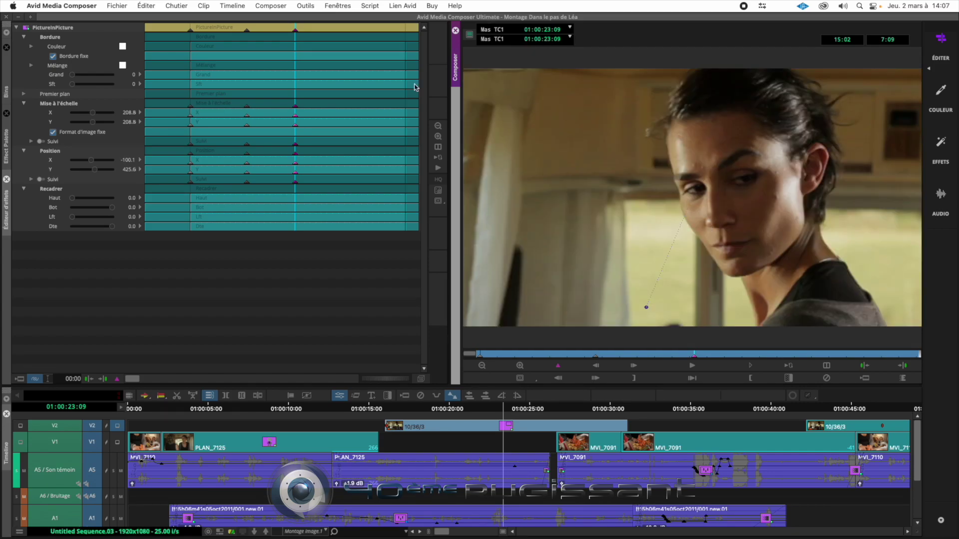
Play back the animated zoom and scrub past the last keyframe to check the enlarged framing.
left_click_drag(283, 30, 254, 52)
left_click_drag(260, 52, 194, 50)
key("space")
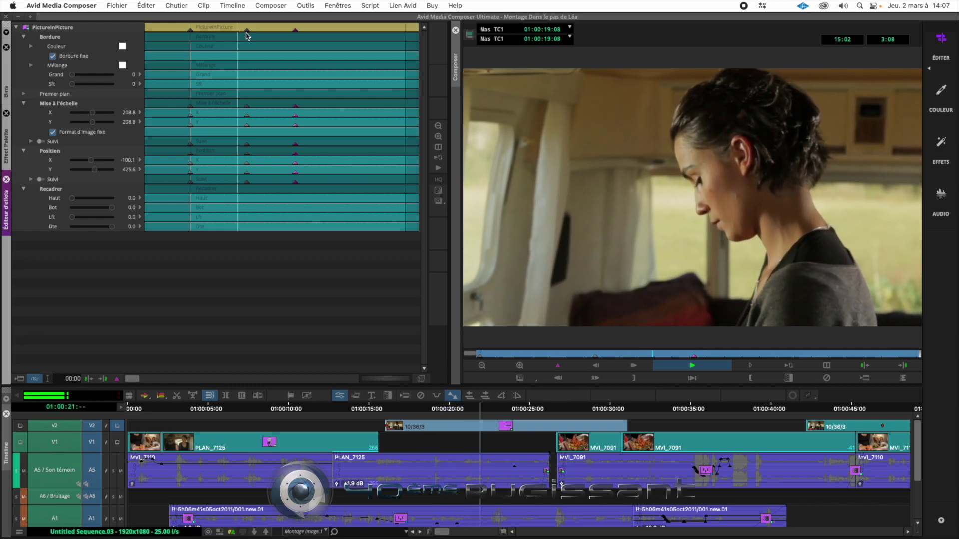
key("space")
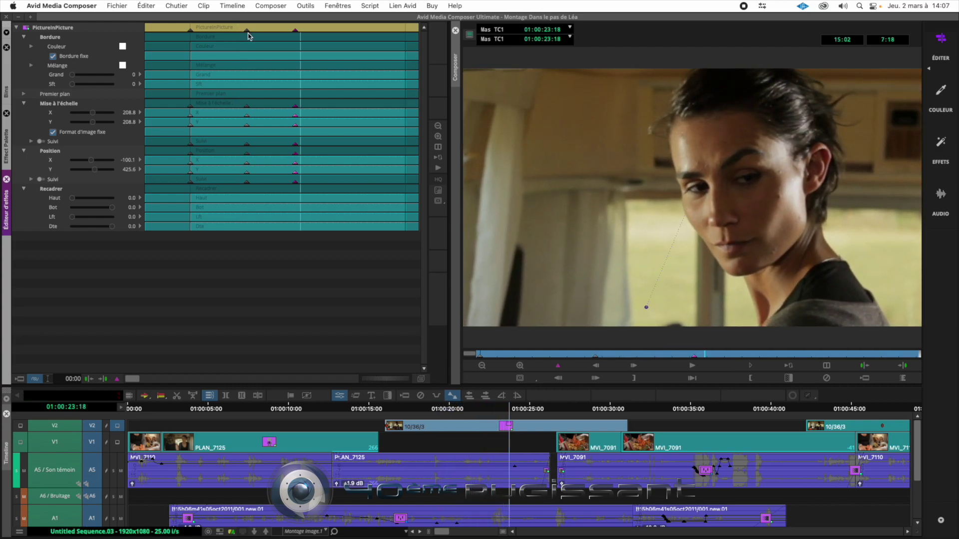
left_click(309, 29)
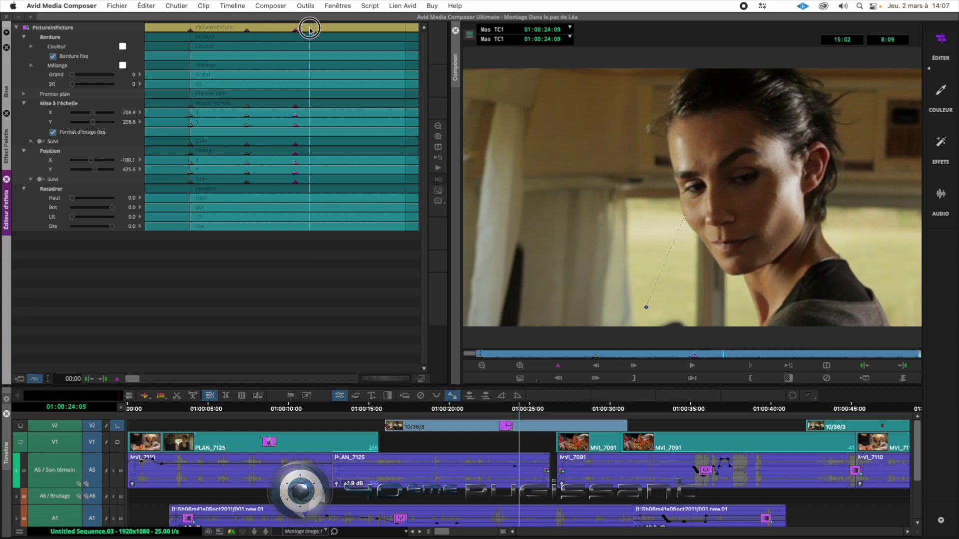
left_click_drag(308, 29, 358, 31)
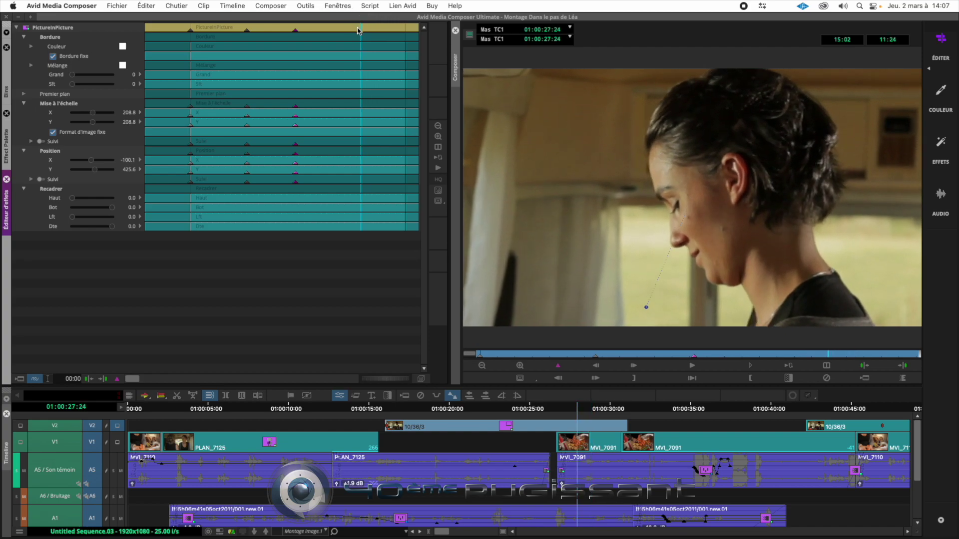
Inspect the framing at the middle, first and last keyframes in turn.
left_click(247, 29)
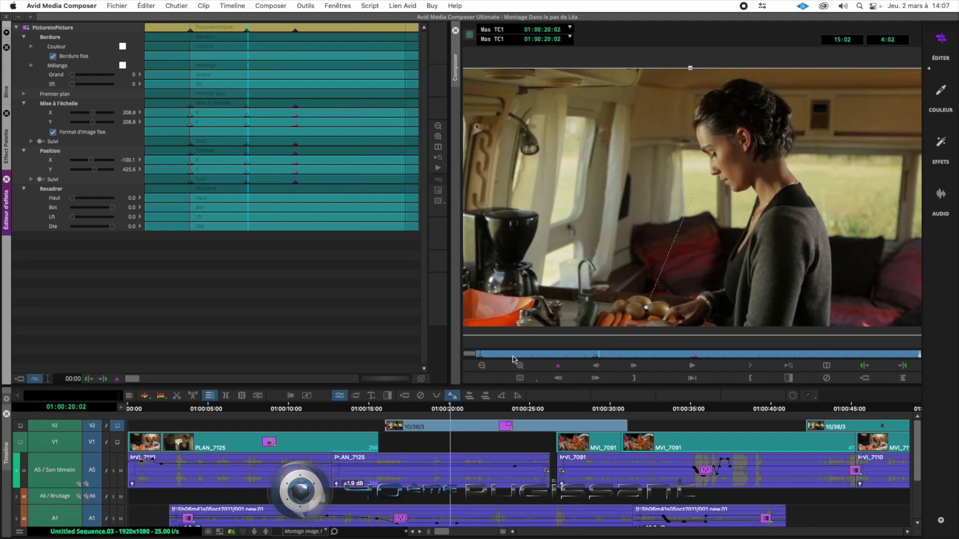
left_click(597, 360)
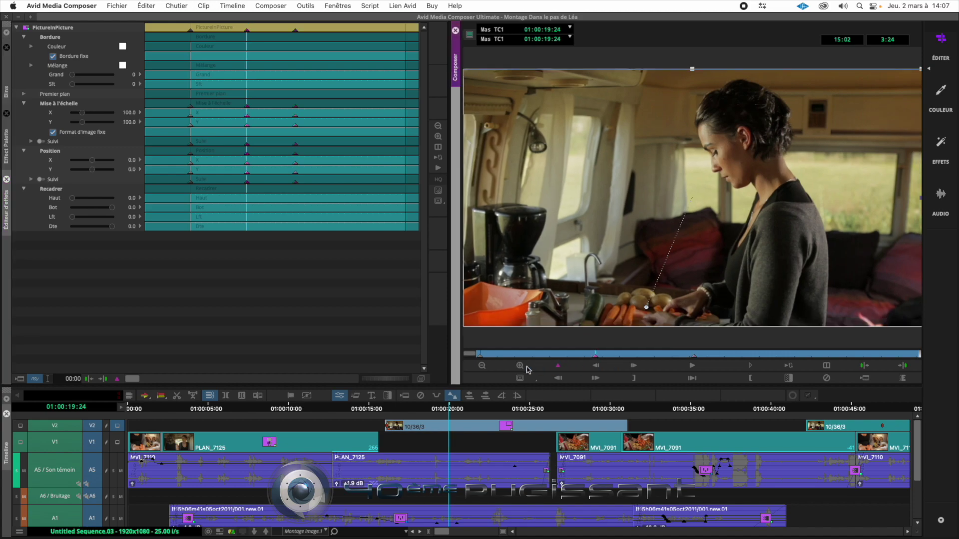
left_click(481, 356)
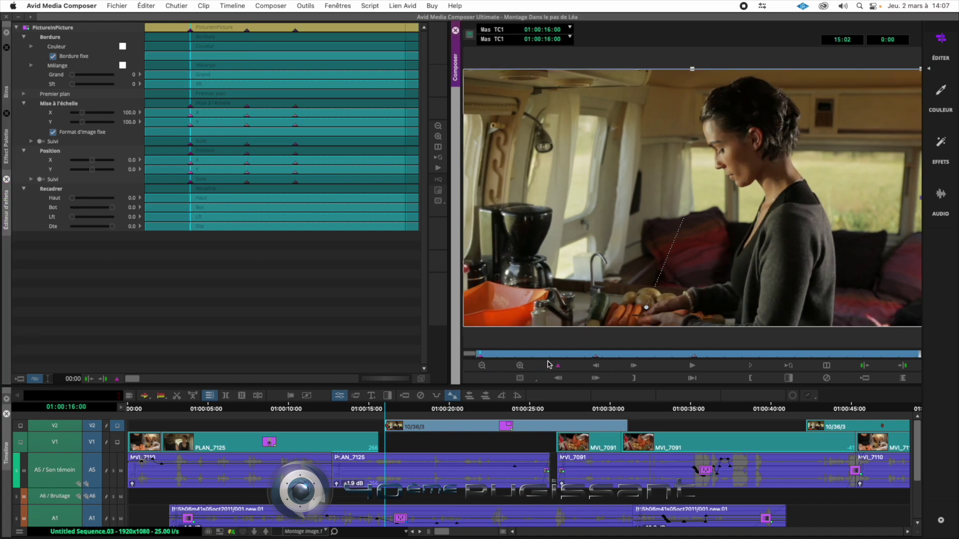
left_click(599, 361)
left_click(695, 360)
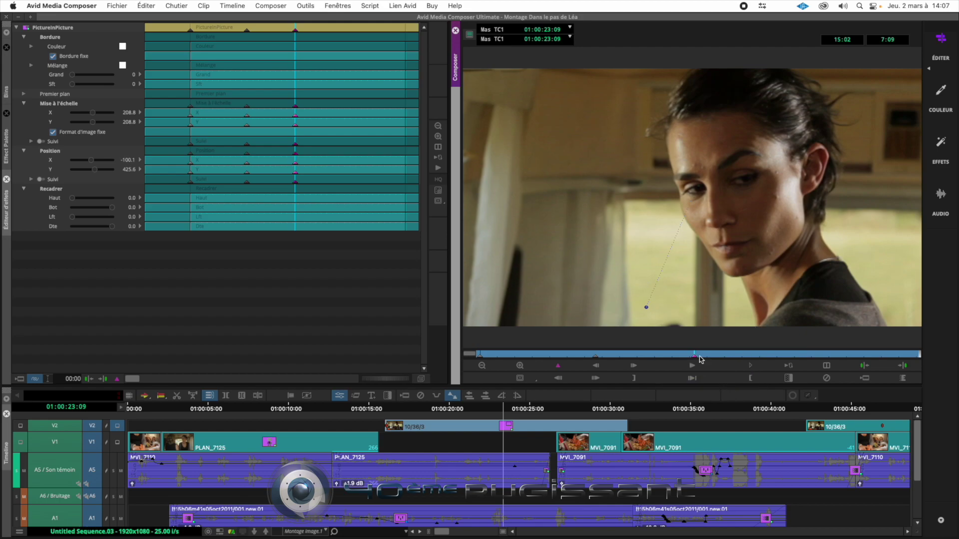
Step back and forth through the keyframes with the previous and next navigation commands, ending on the middle one.
left_click(864, 366)
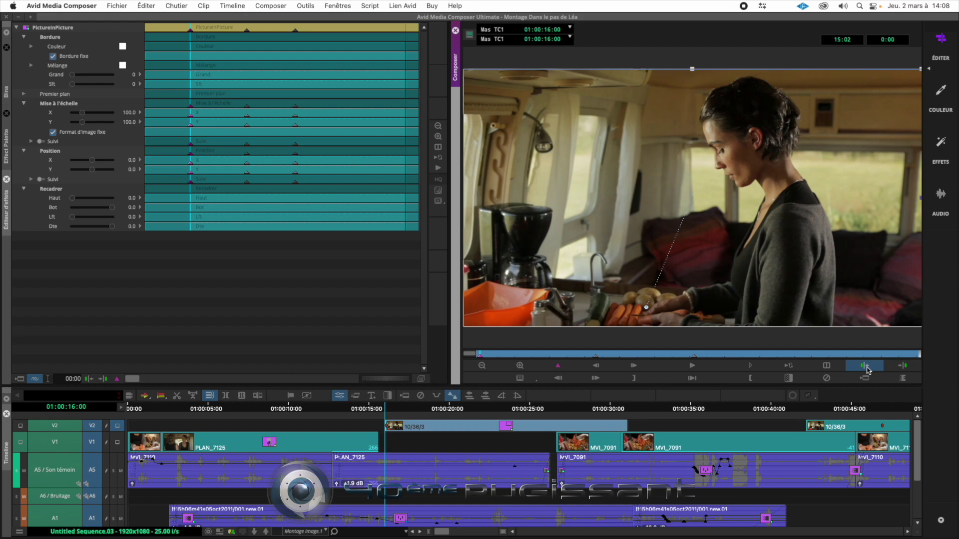
left_click(902, 366)
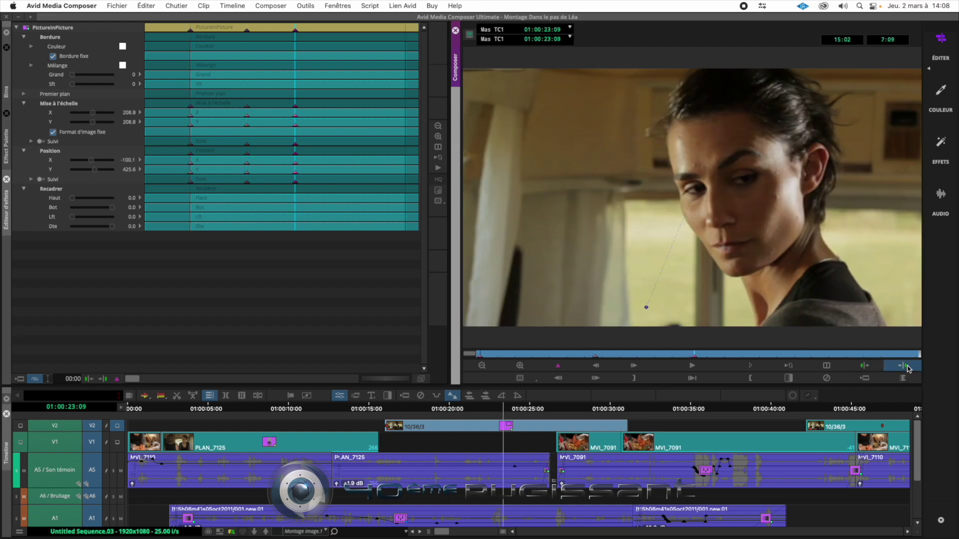
key("a")
key("s")
key("a")
key("s")
key("a")
key("s")
key("a")
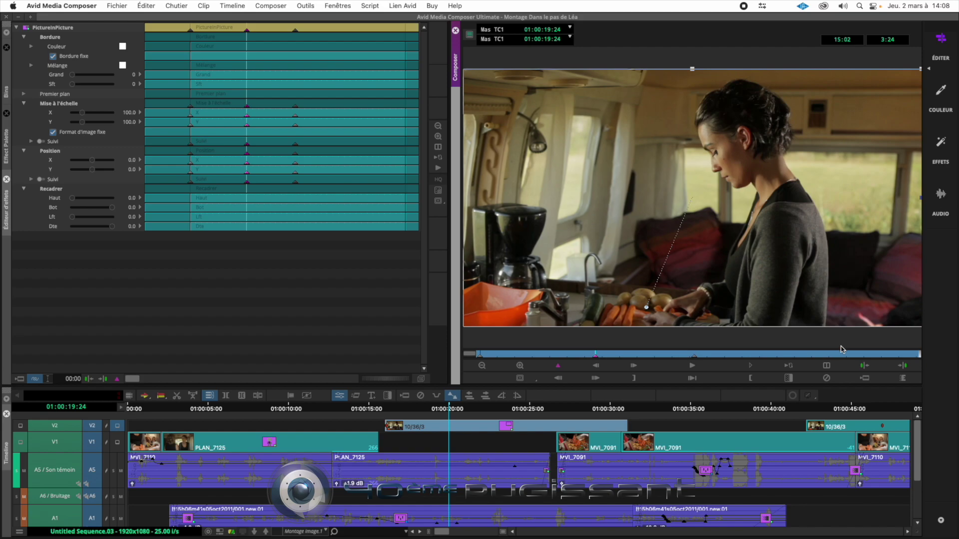
Shift the last keyframe slightly later and move the middle keyframe earlier to 01:00:18:20.
left_click(682, 355)
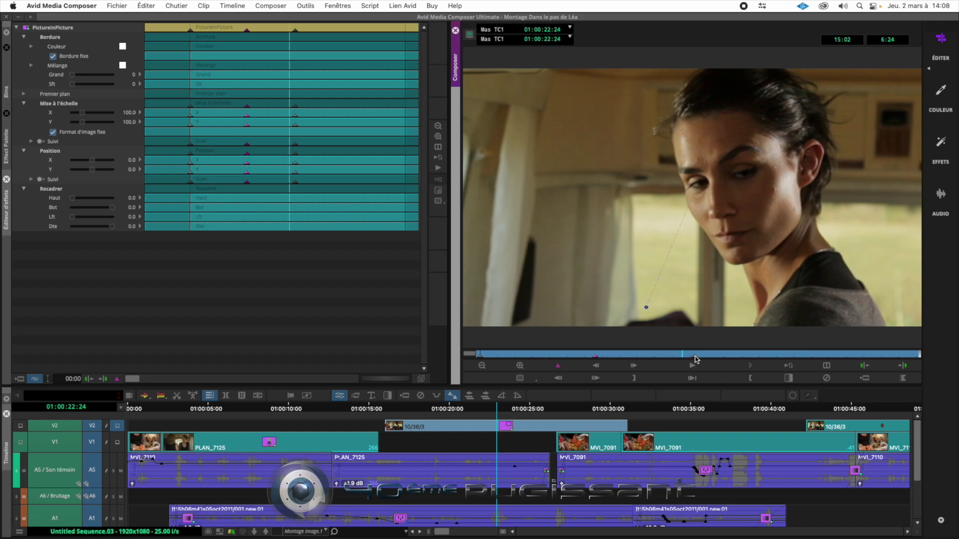
left_click_drag(695, 360, 472, 356)
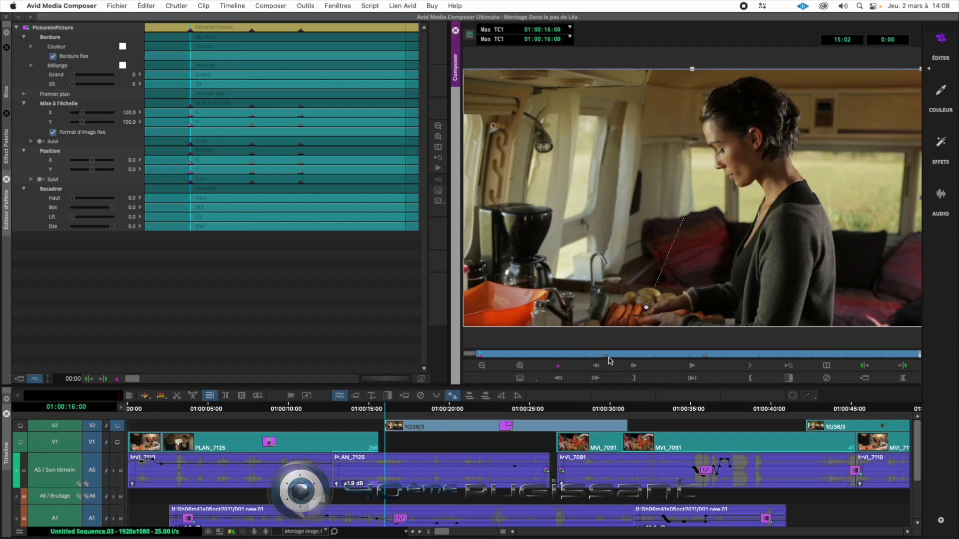
left_click(606, 358)
left_click(606, 359)
left_click_drag(605, 357, 562, 355)
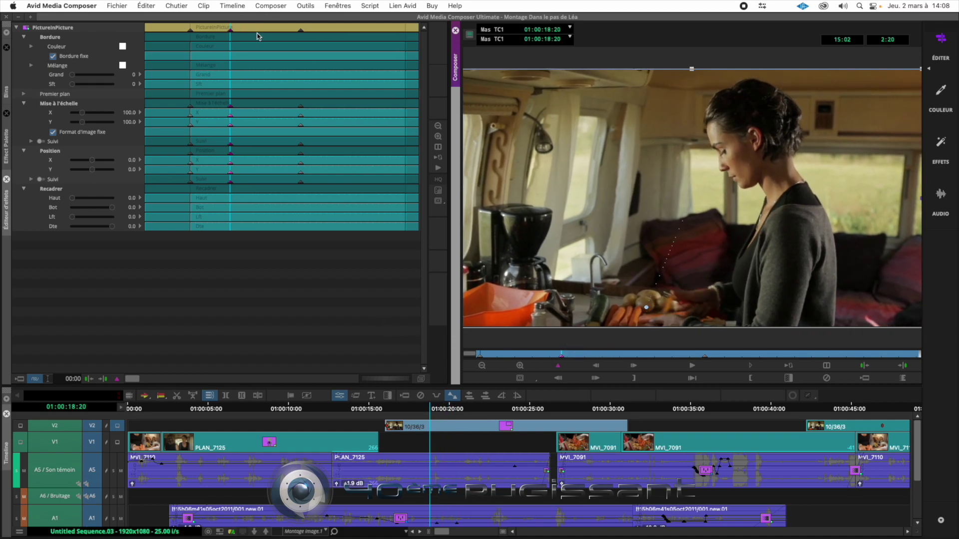
Play back the zoom from the middle keyframe to check its speed.
left_click(229, 33)
key("space")
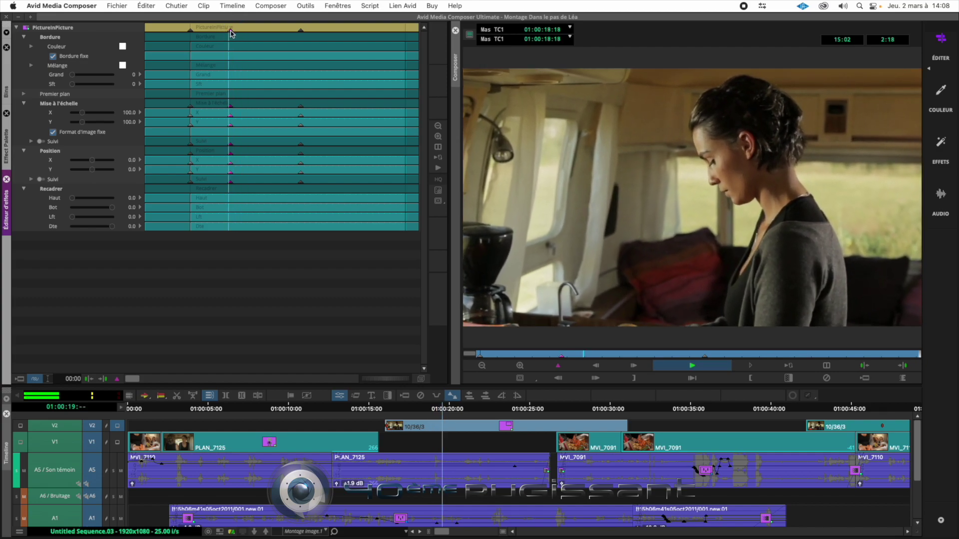
key("space")
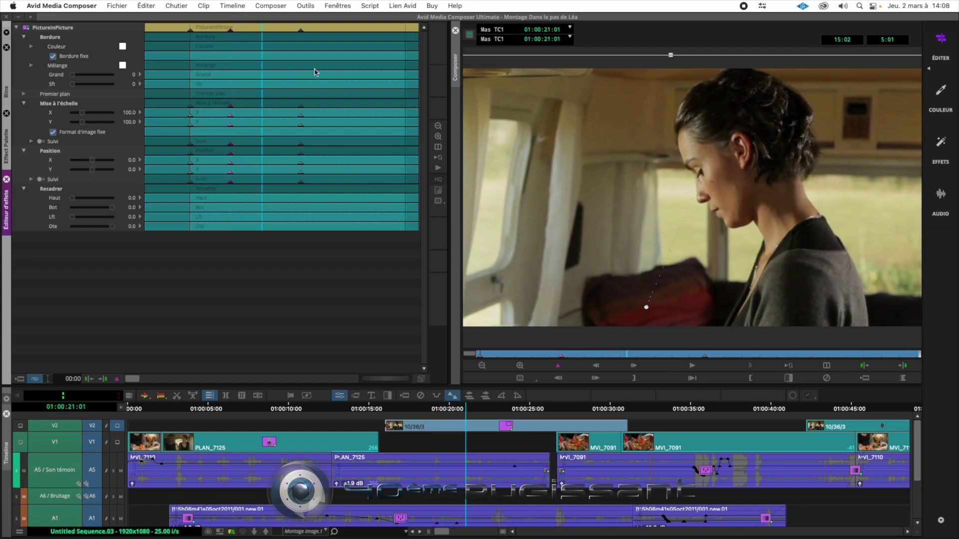
Move the last keyframe earlier, shortly after the middle one, and play back the faster zoom.
left_click(301, 32)
left_click_drag(302, 33, 257, 32)
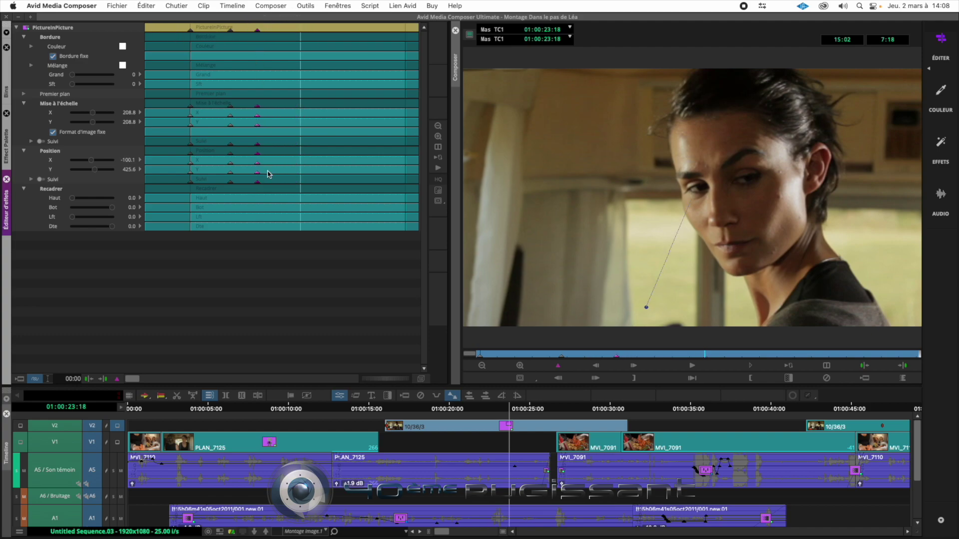
left_click_drag(265, 31, 229, 29)
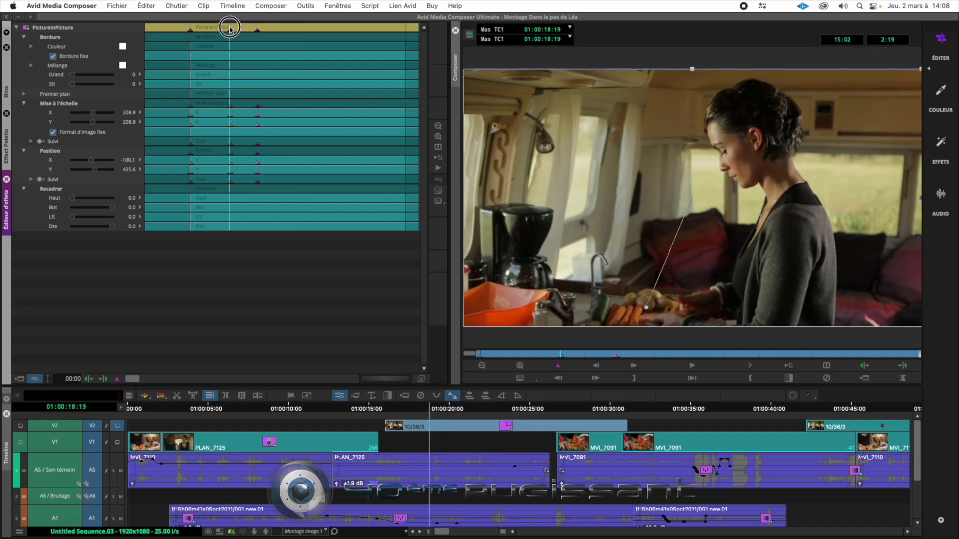
key("space")
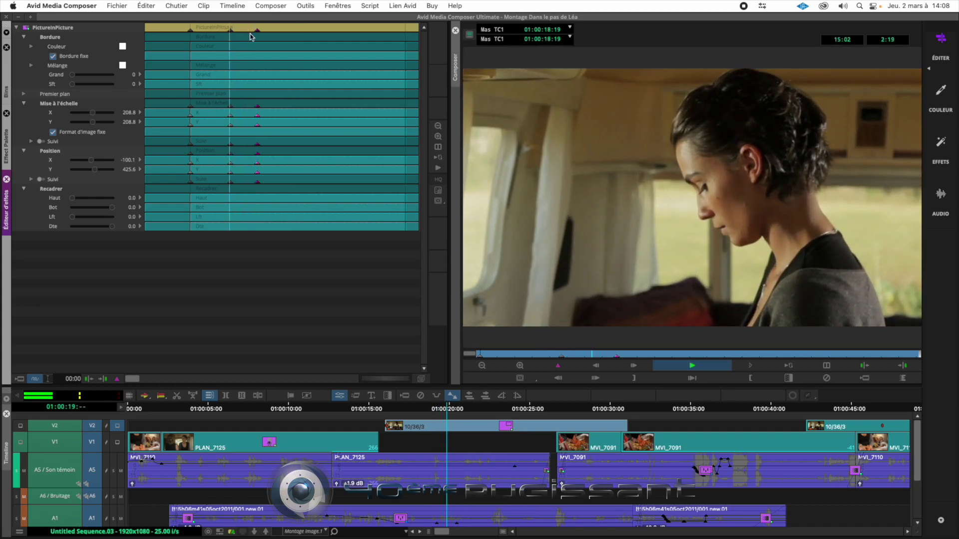
key("space")
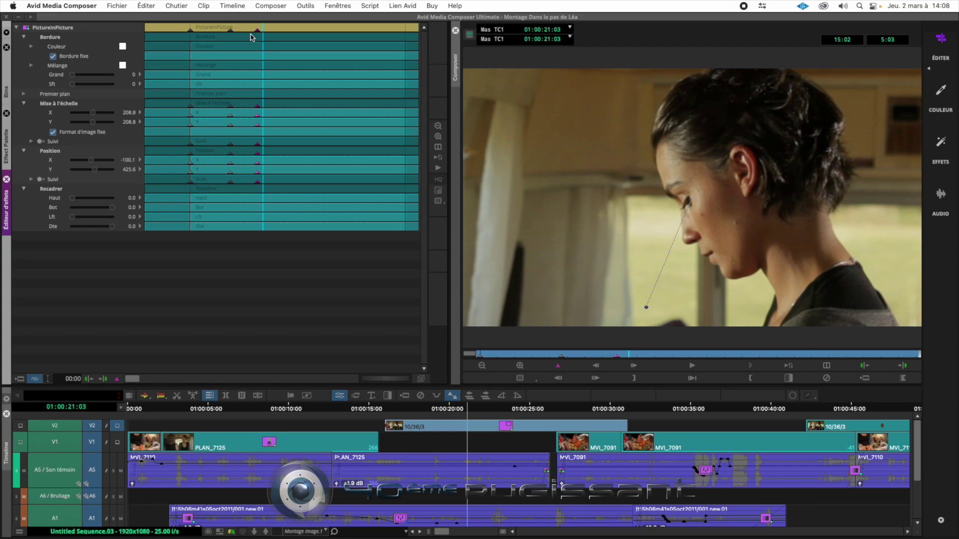